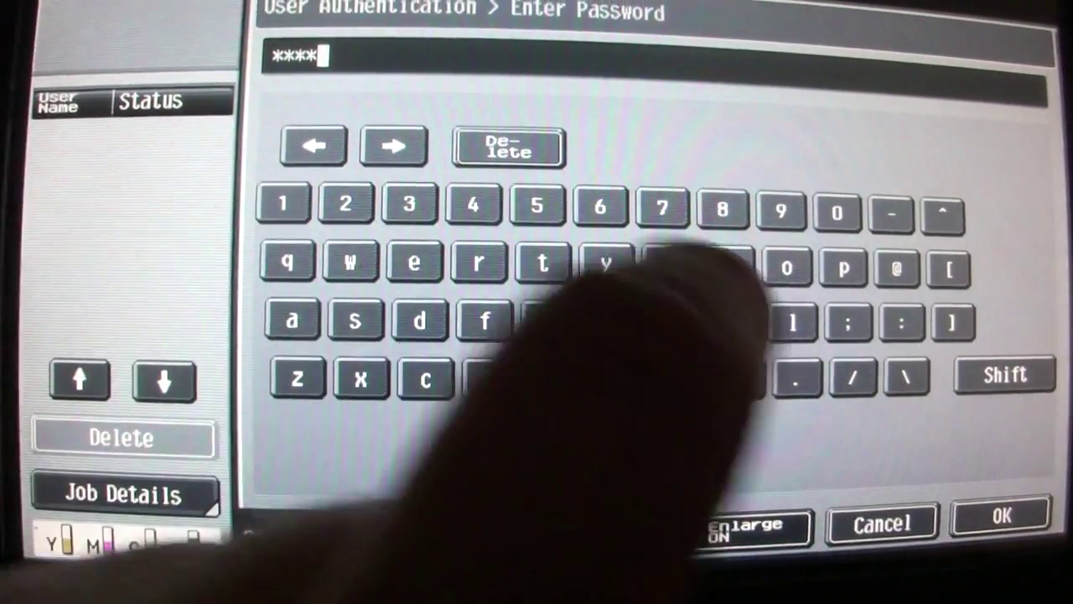
Step: Confirm the entered password and log in to the copier
left_click(1000, 516)
left_click(889, 436)
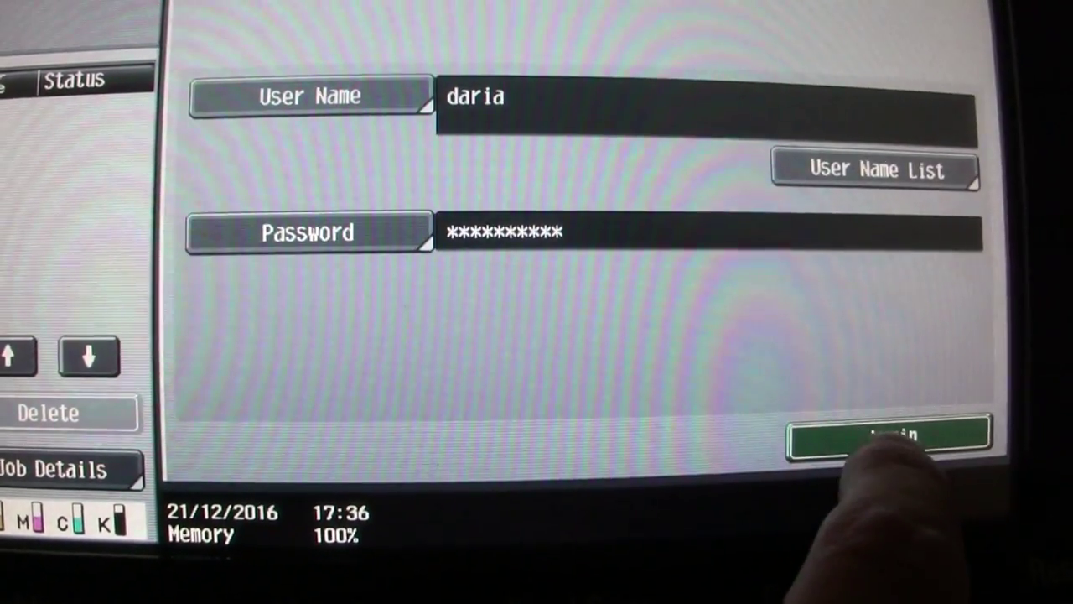
Step: Set the colour mode to Full Color
left_click(327, 193)
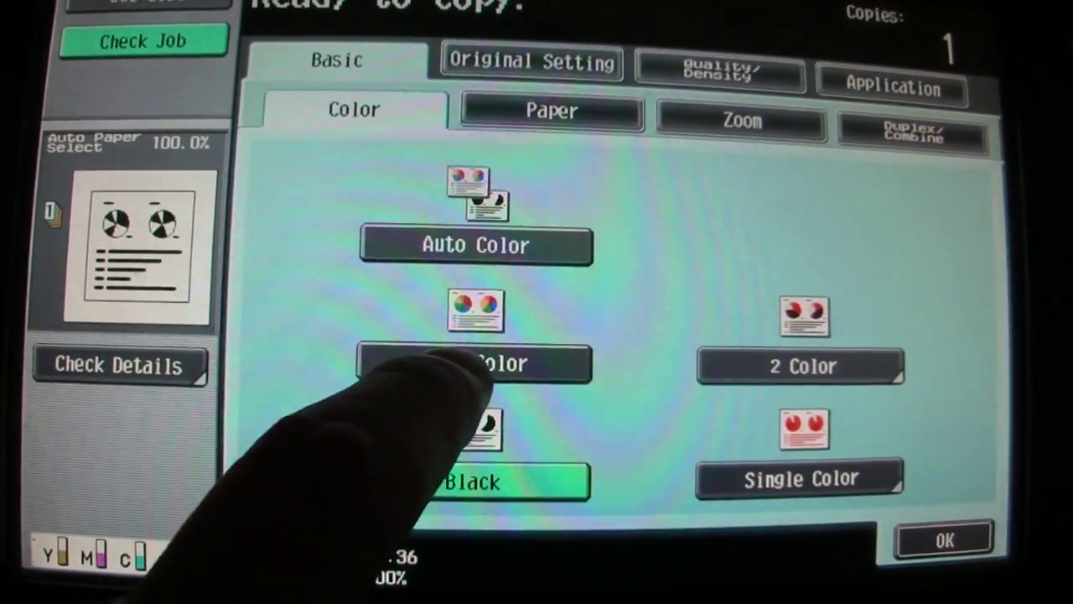
left_click(470, 362)
left_click(945, 540)
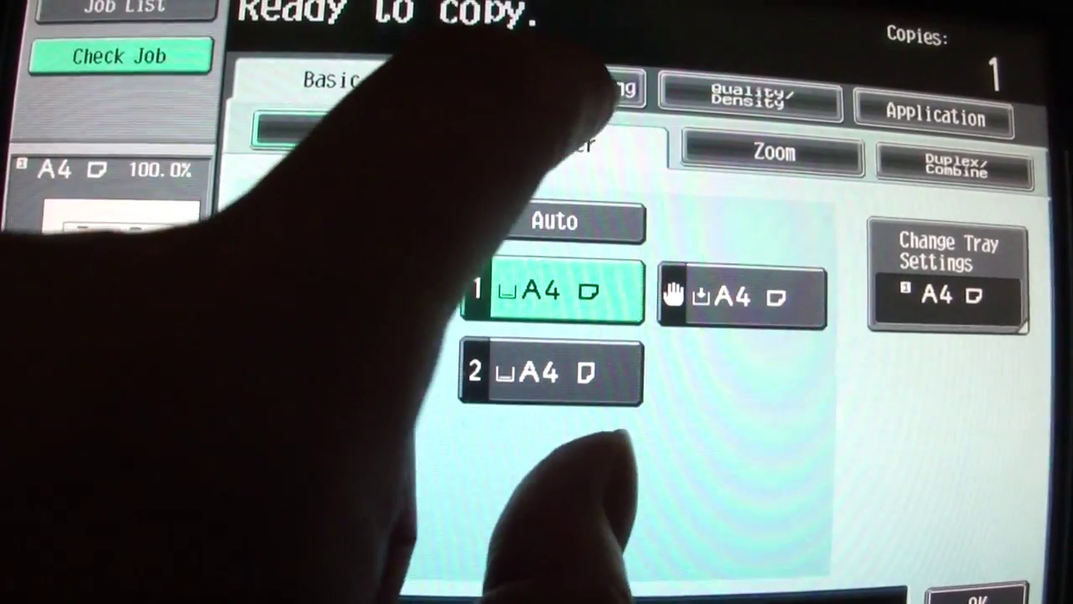
Step: Set the original size to A3 and the zoom to 70.7%
left_click(579, 88)
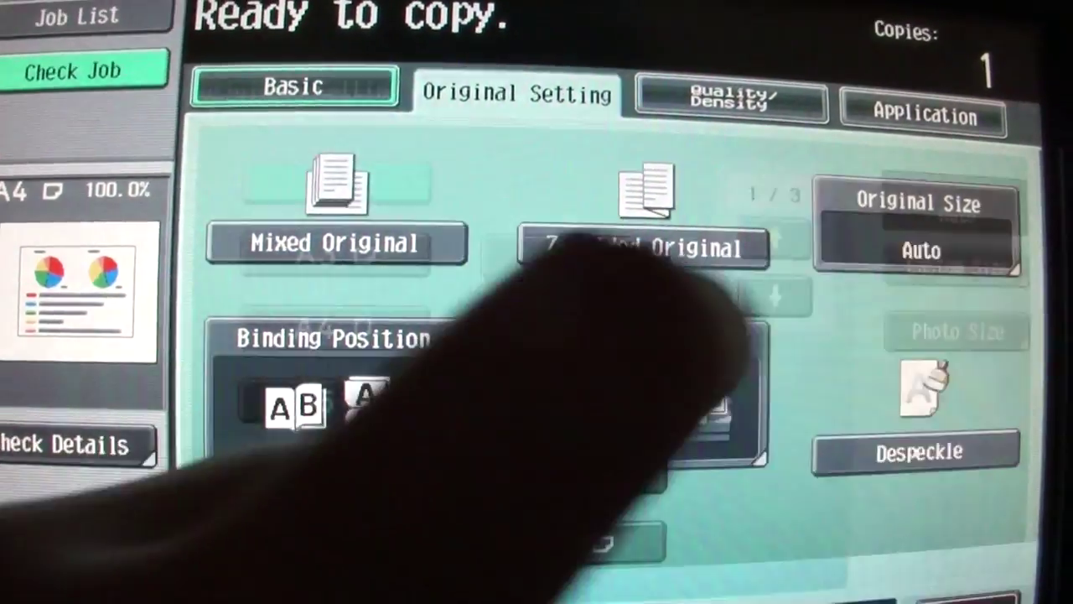
left_click(927, 222)
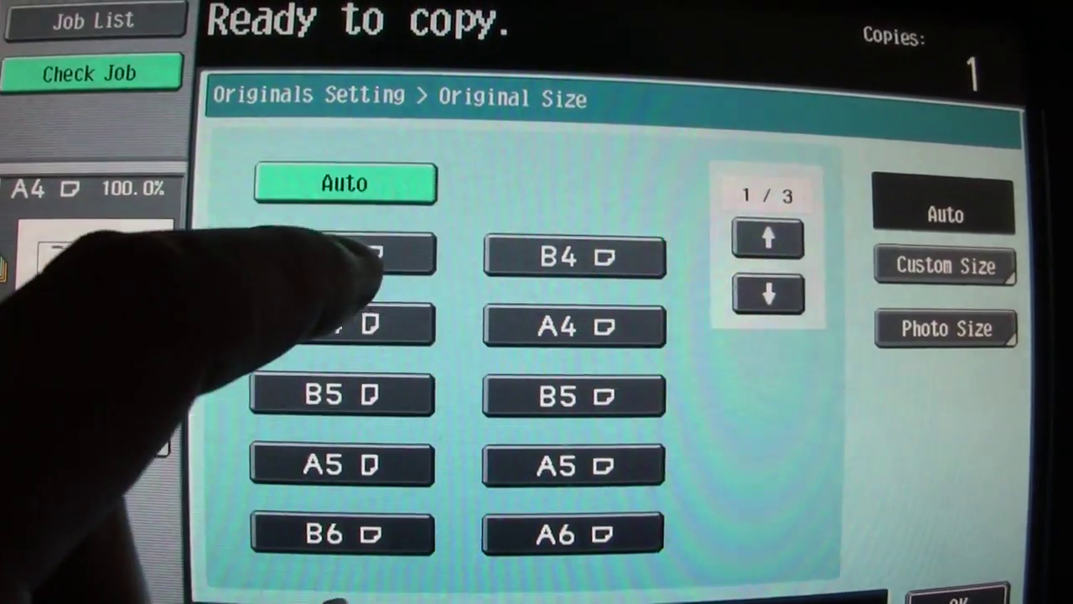
left_click(333, 237)
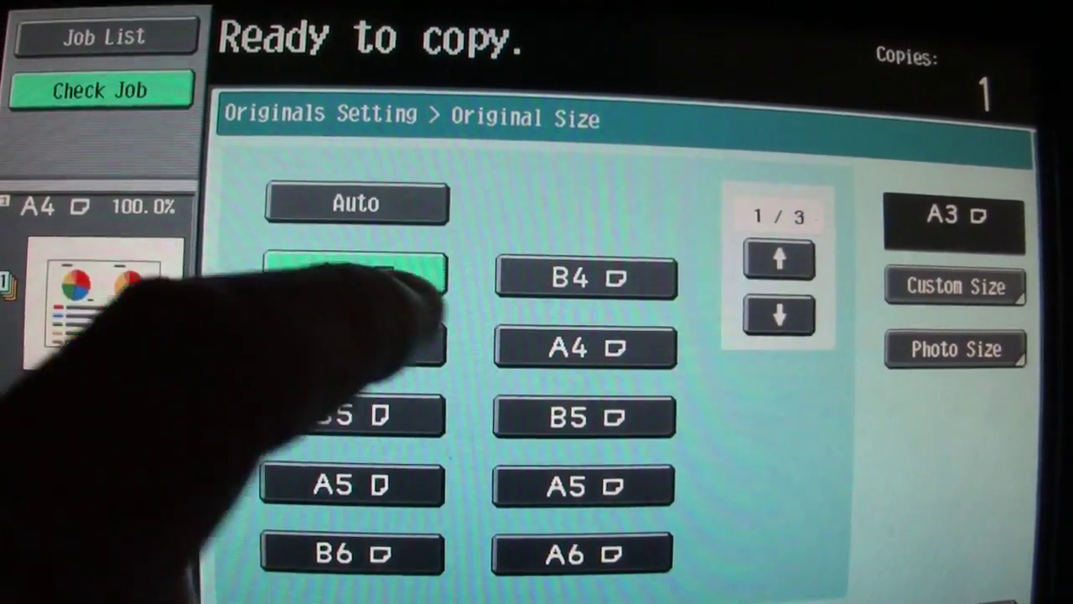
left_click(973, 554)
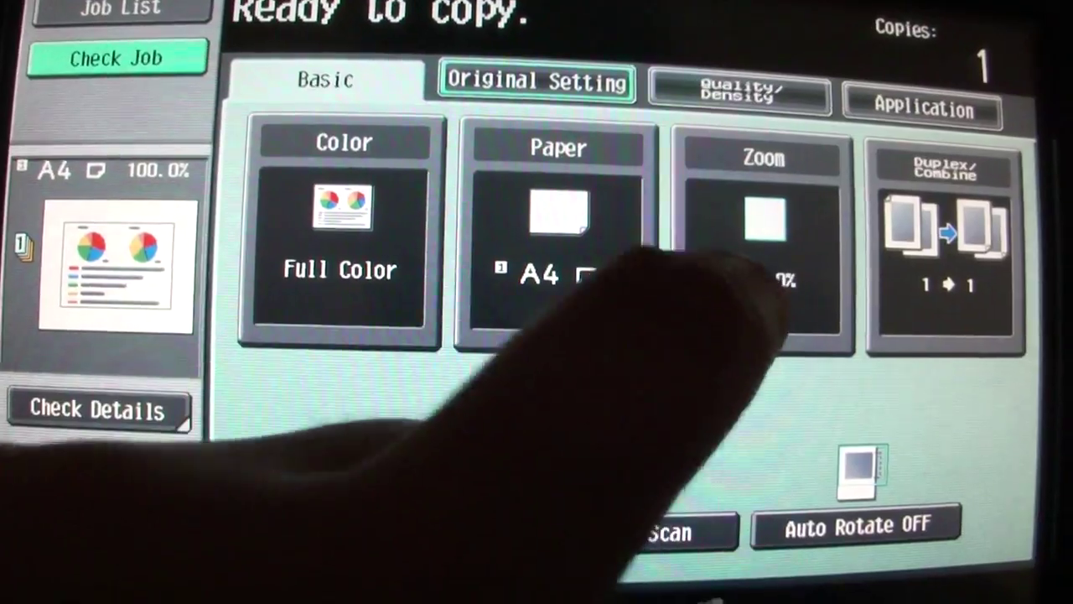
left_click(738, 276)
left_click(656, 474)
left_click(977, 561)
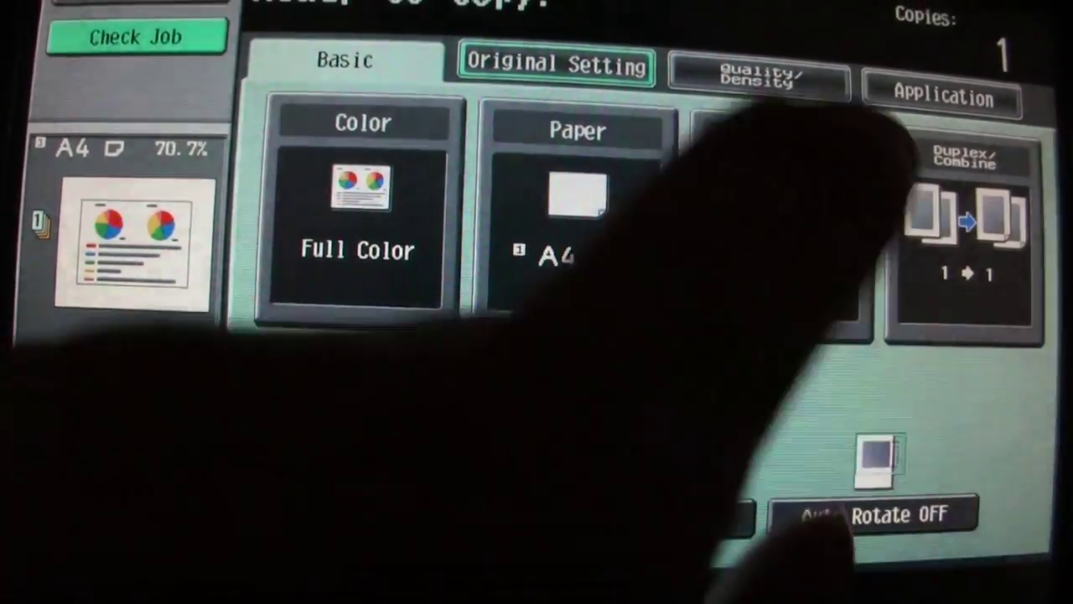
Step: Mark the original type as Dot Matrix Original under Quality/Density
left_click(753, 58)
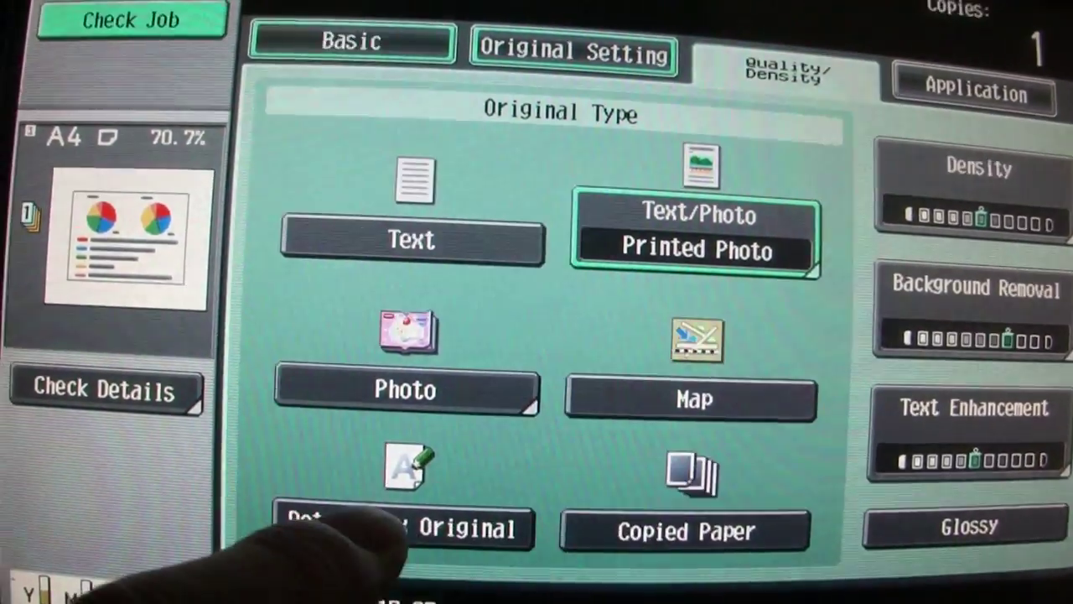
left_click(402, 524)
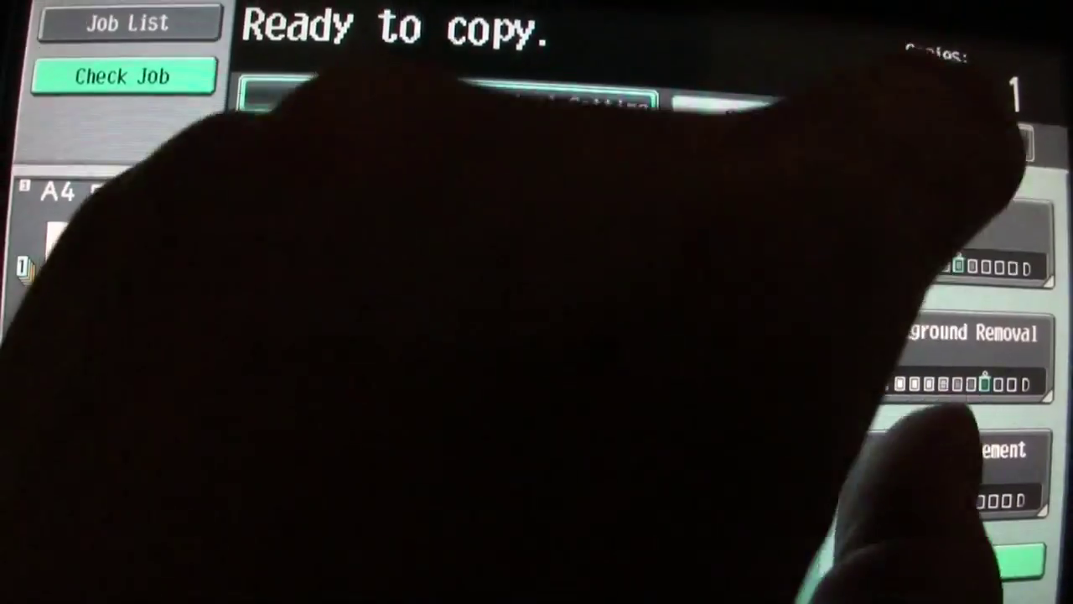
left_click(944, 130)
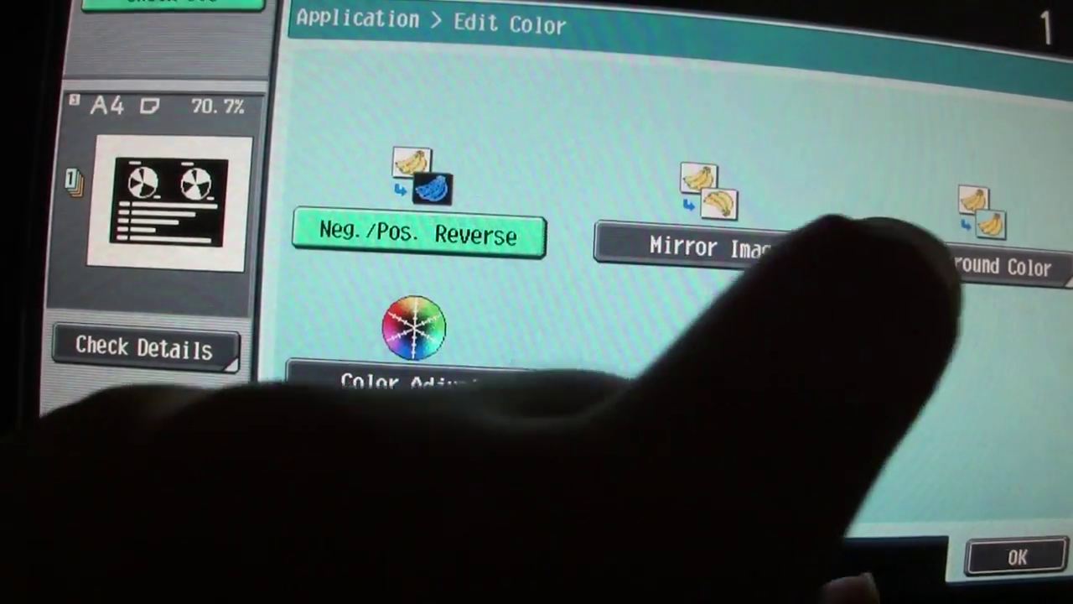
Step: Set the copy's background colour to Pumpkin
left_click(960, 260)
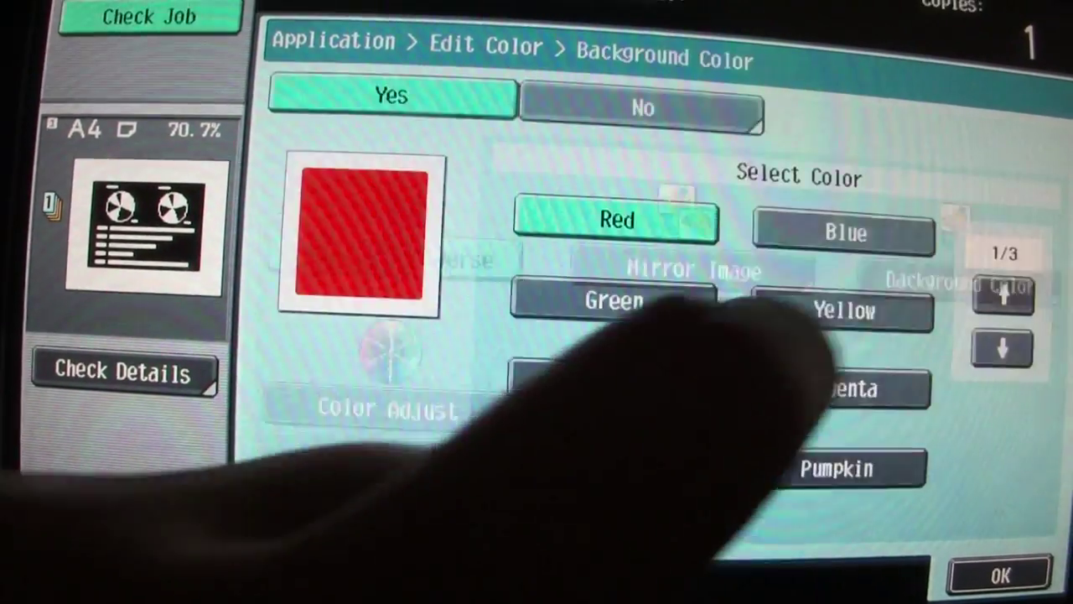
left_click(841, 454)
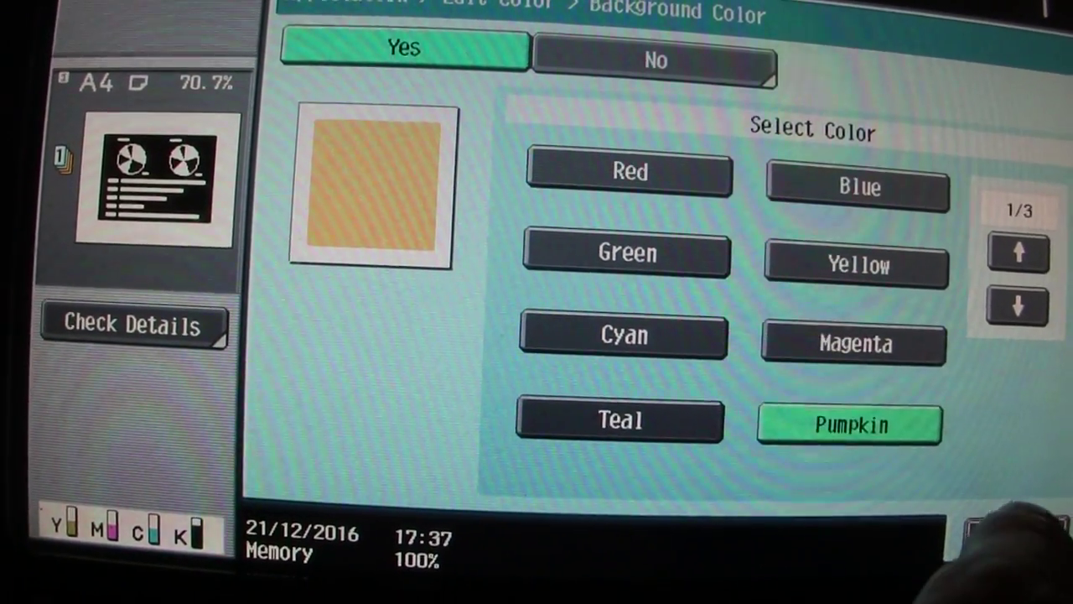
left_click(1009, 566)
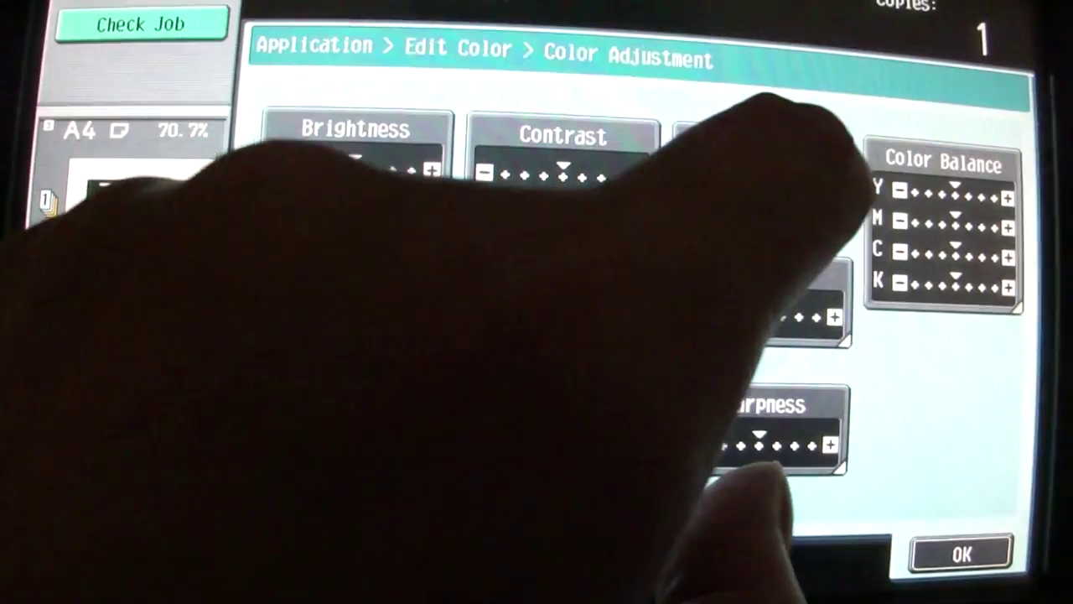
Step: Raise colour saturation to +3
left_click(799, 159)
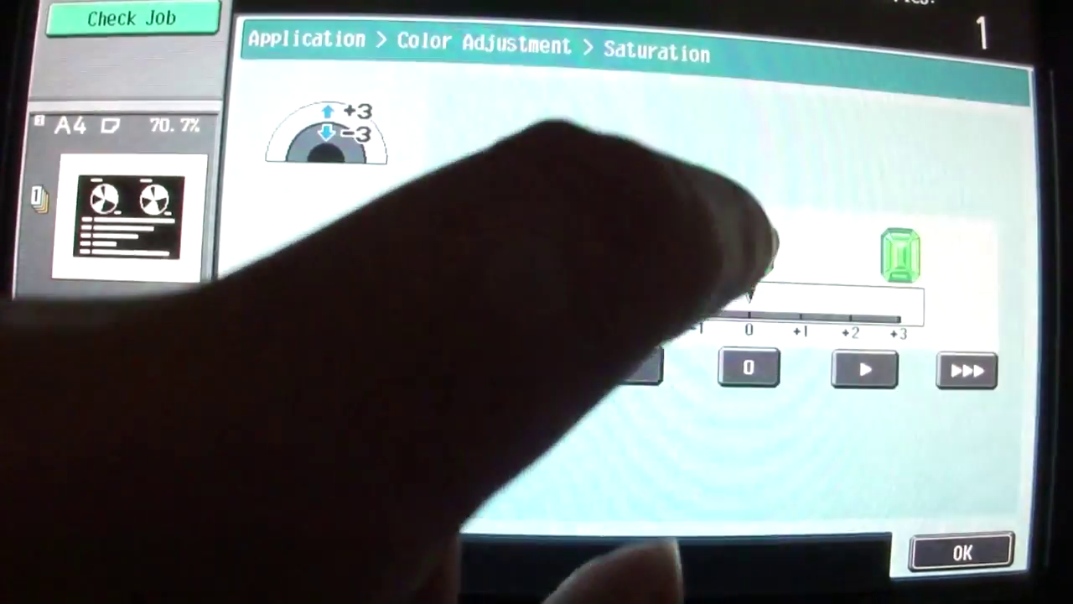
left_click(975, 353)
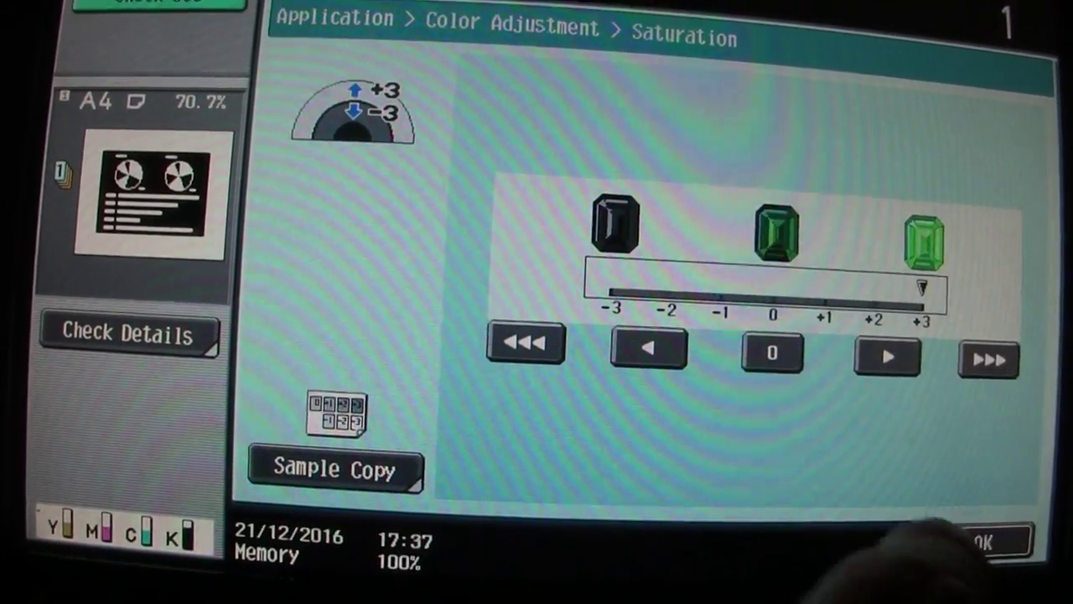
left_click(1002, 537)
Step: Raise sharpness to +2 and return to the application functions
left_click(789, 403)
left_click(998, 356)
left_click(998, 356)
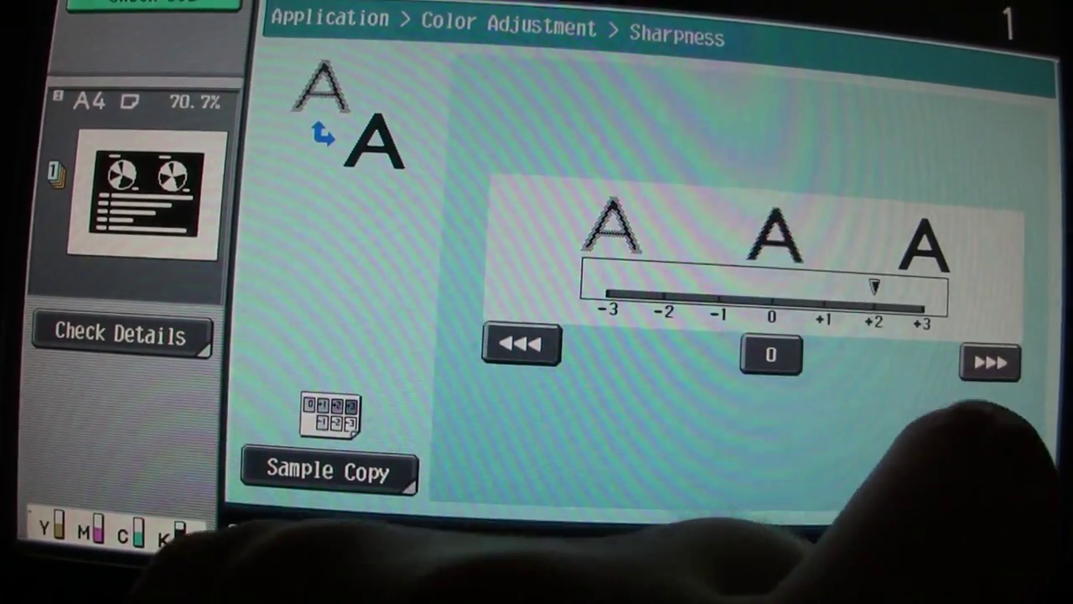
left_click(990, 541)
left_click(985, 562)
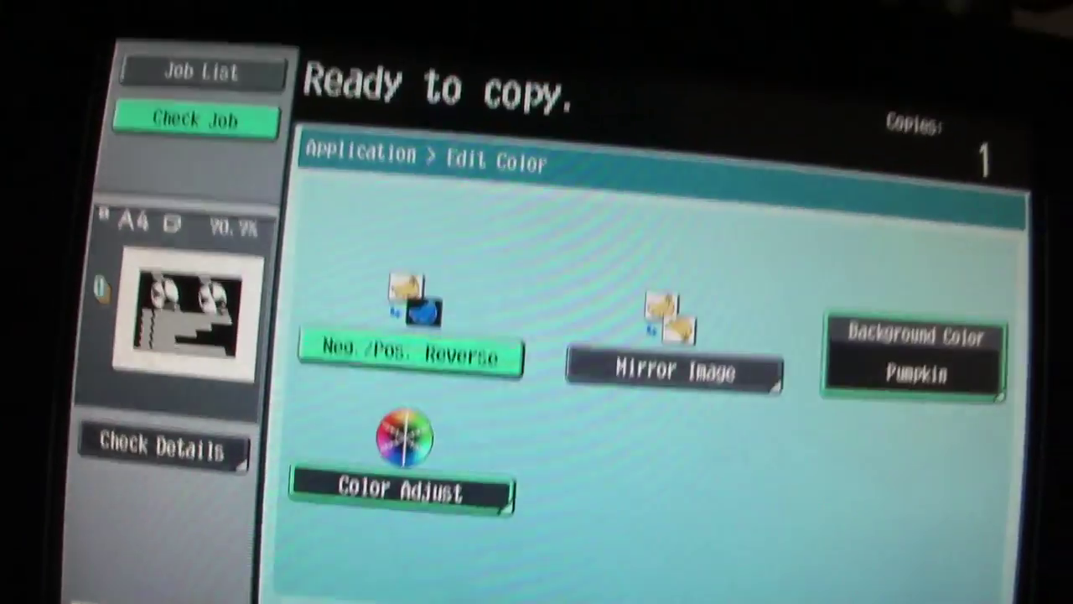
left_click(919, 597)
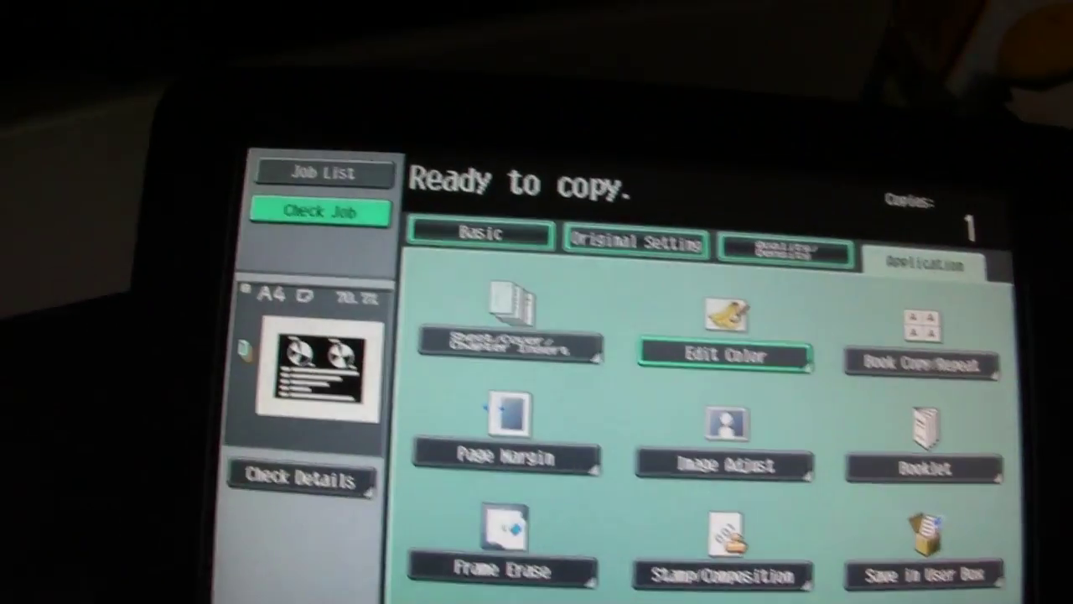